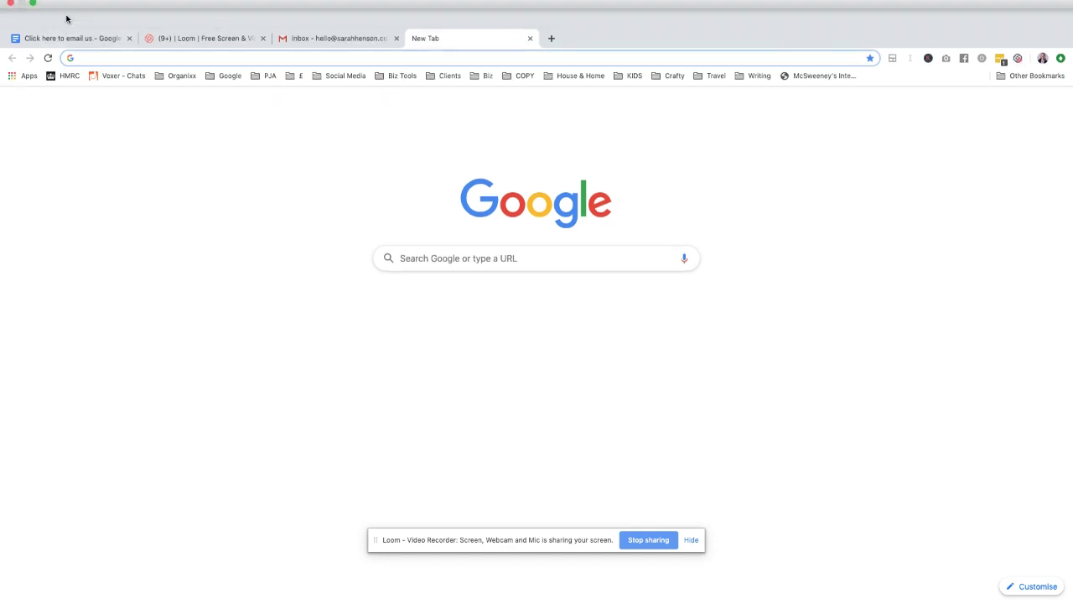
- Change the 'Click here to email us' link to mailto: plus the contact's e-mail address, correcting its ending to co.uk
click(68, 17)
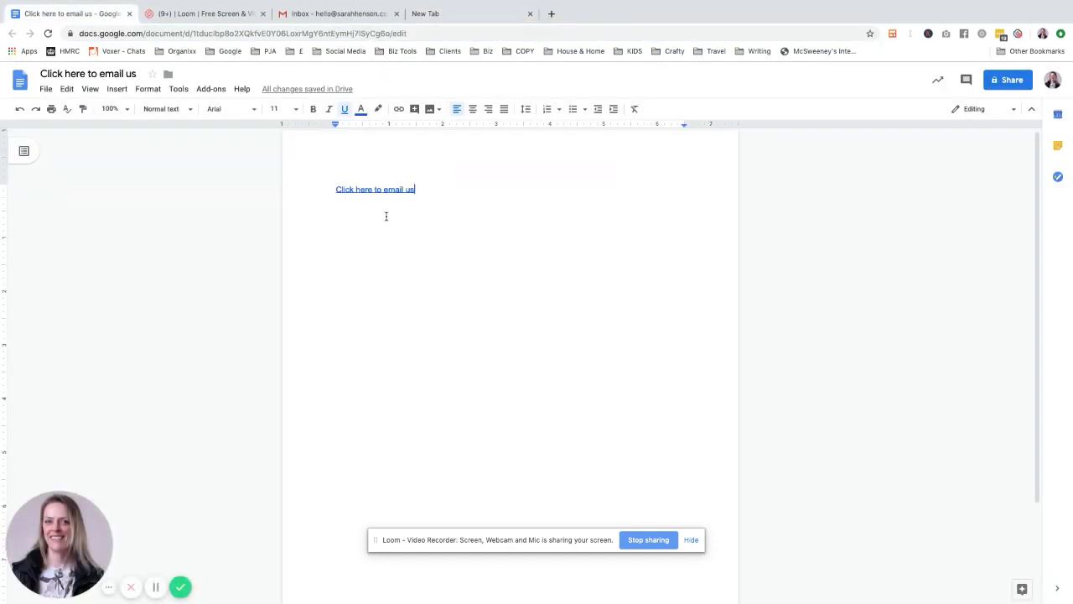
click(377, 190)
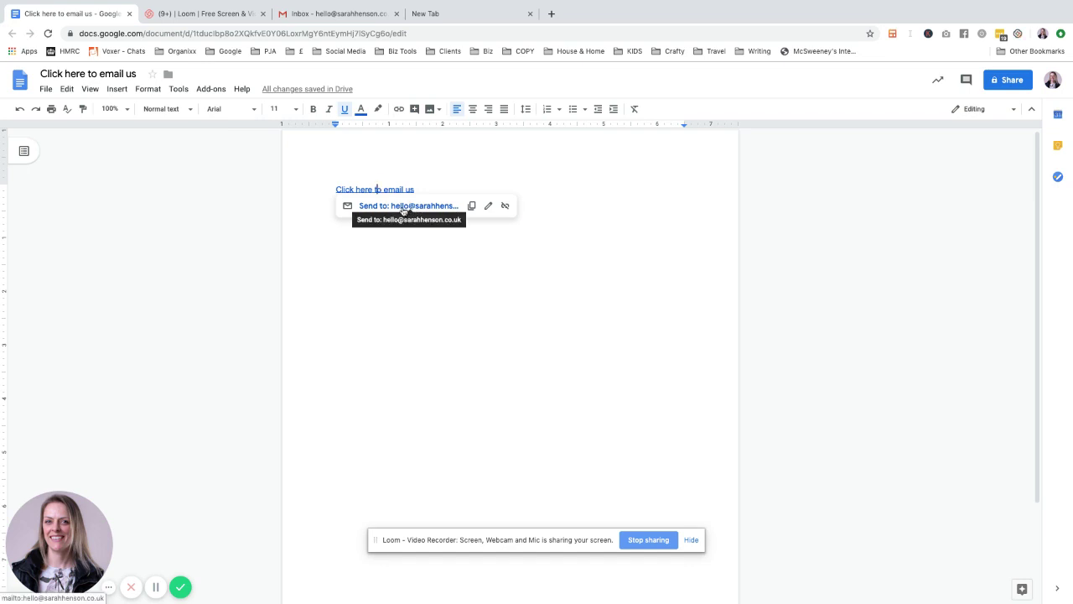
click(487, 206)
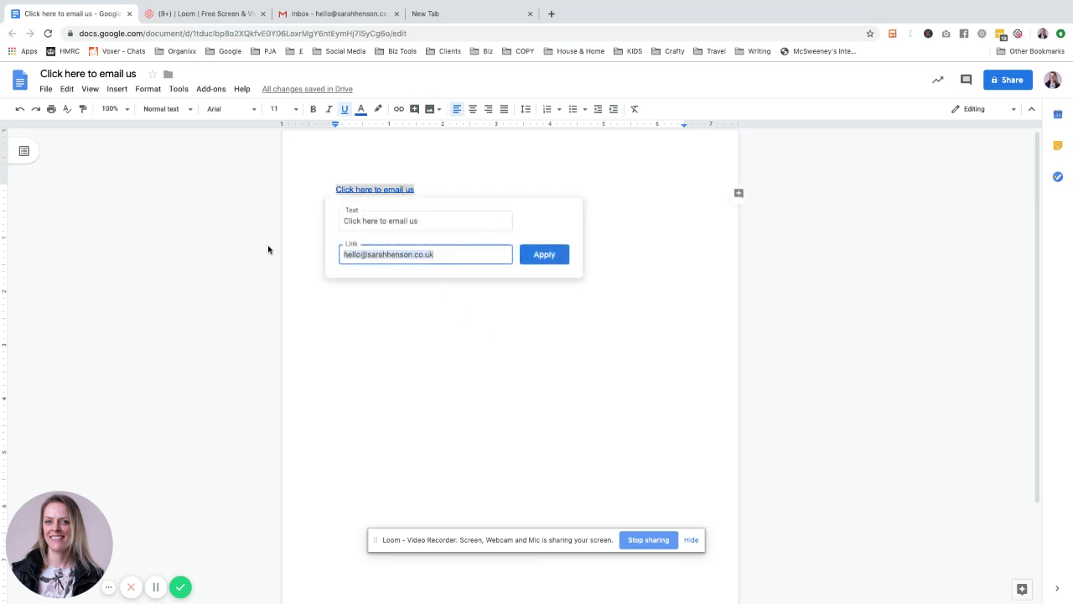
text(mailto:)
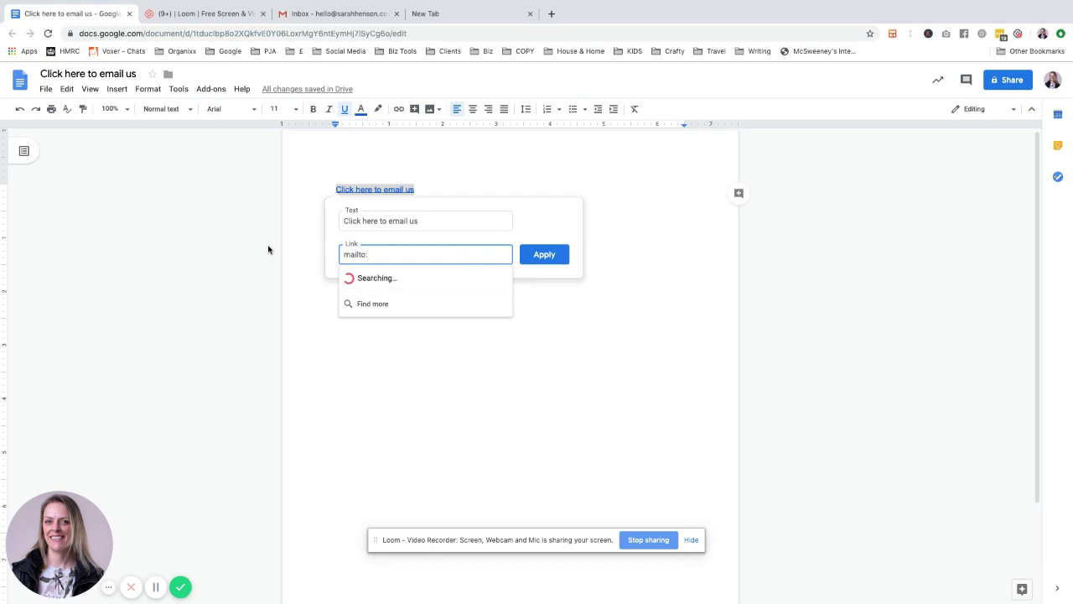
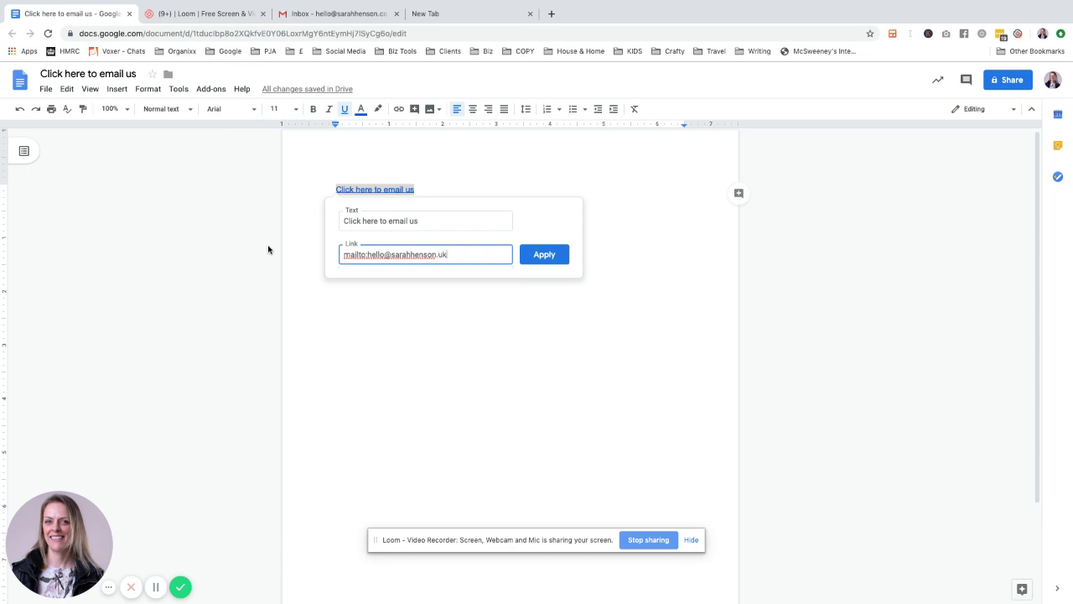
click(560, 258)
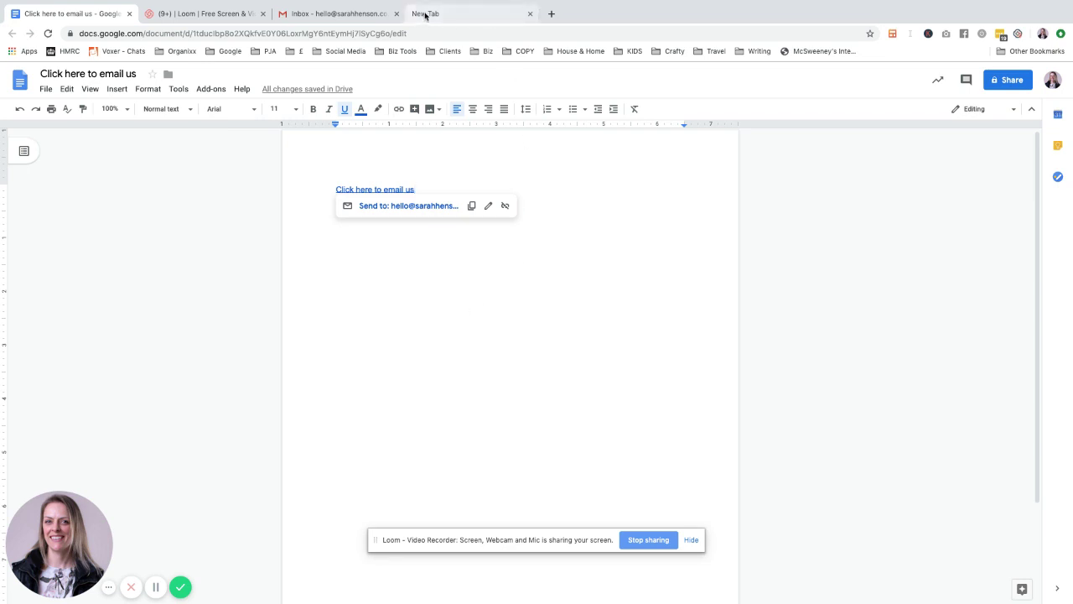
- Open Chrome's Site settings under Advanced > Privacy and security
click(465, 18)
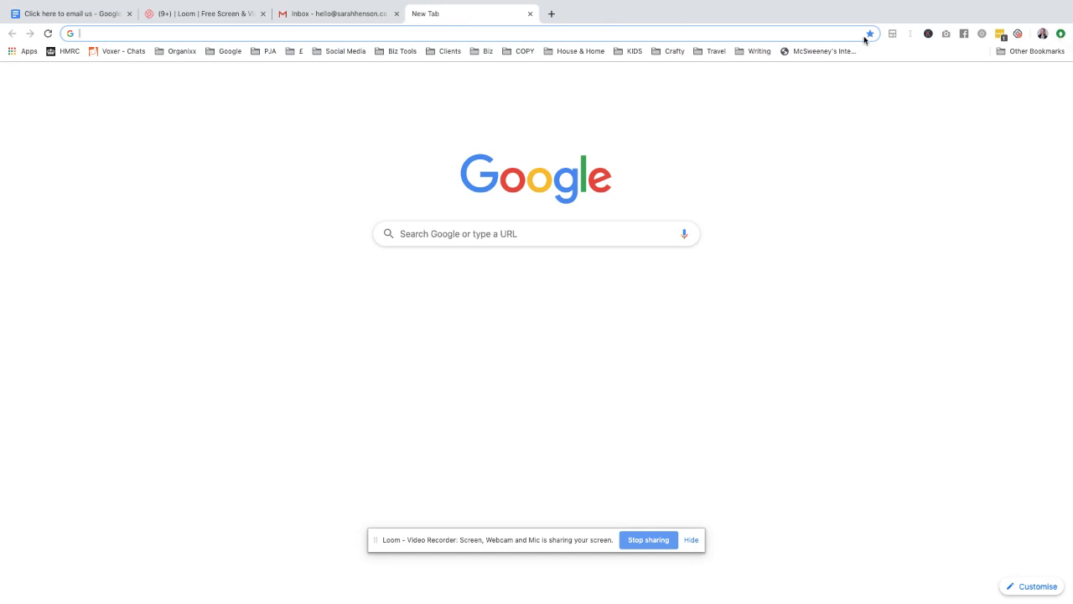
click(1060, 34)
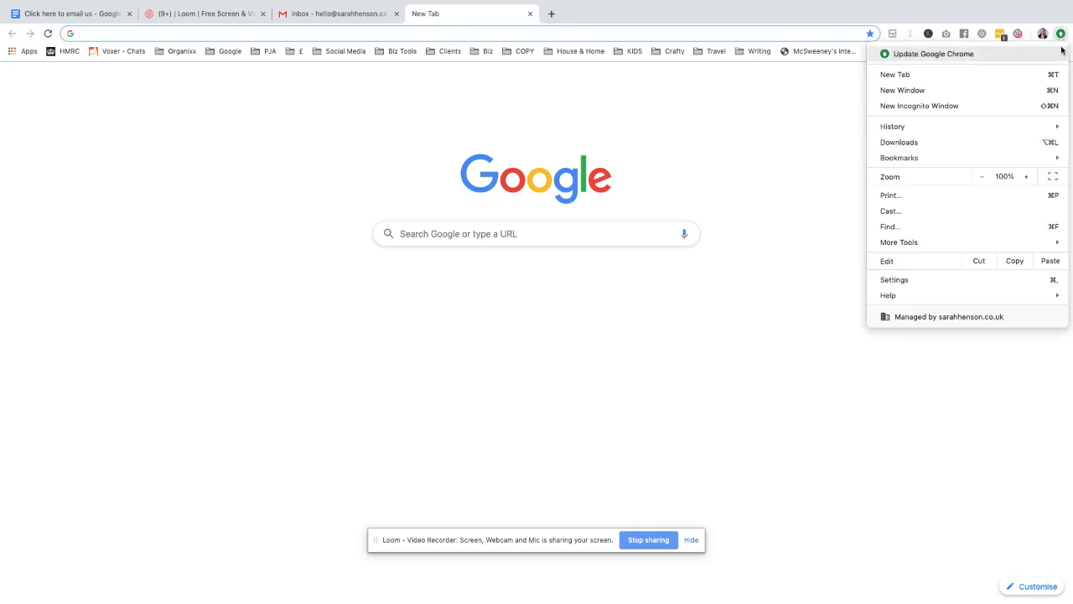
click(897, 280)
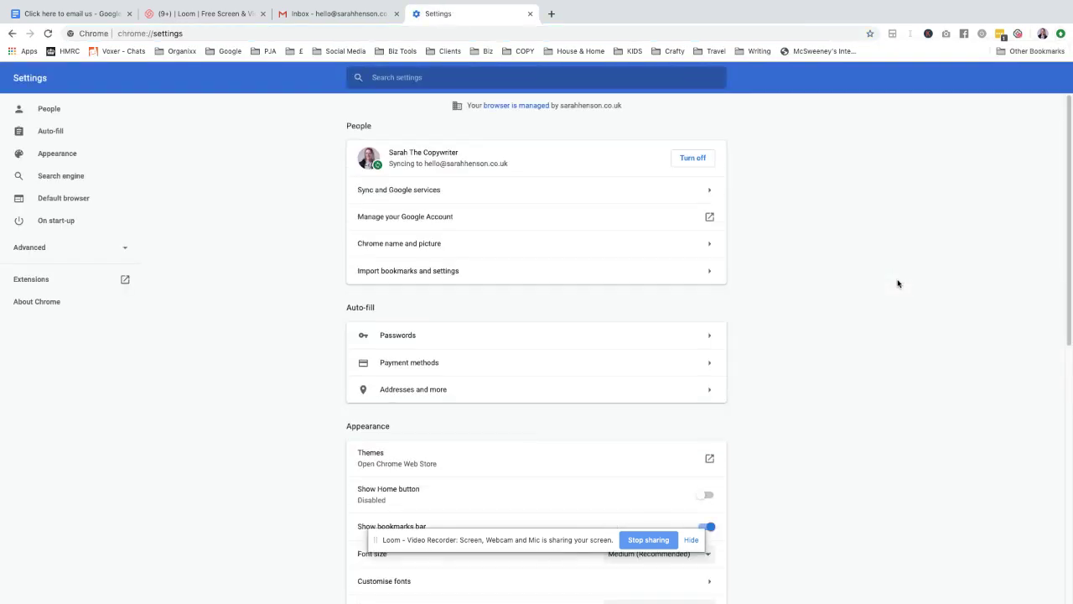
click(121, 249)
click(73, 274)
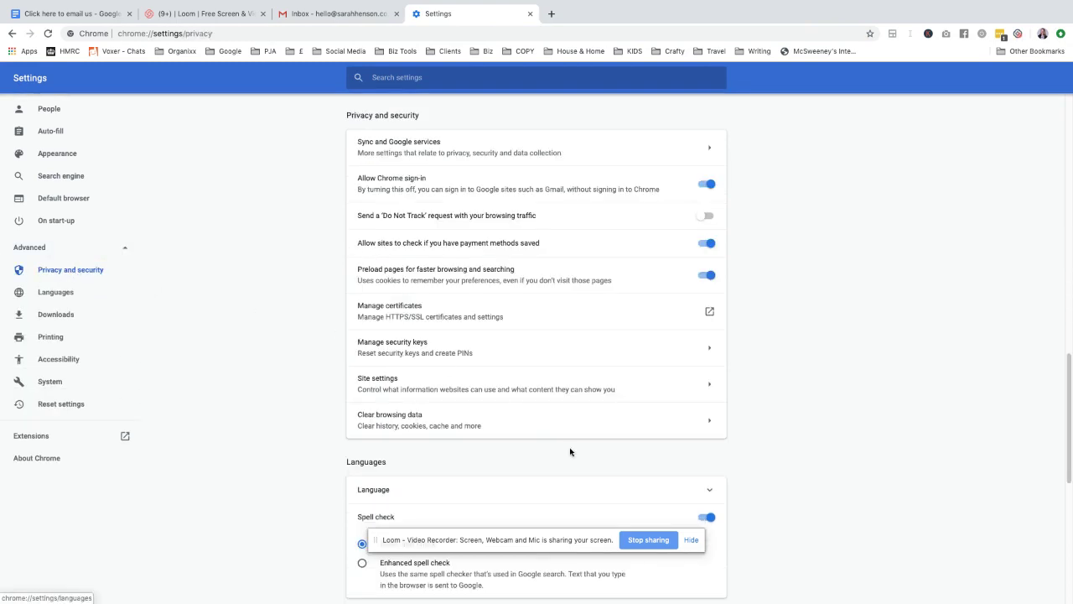
click(439, 382)
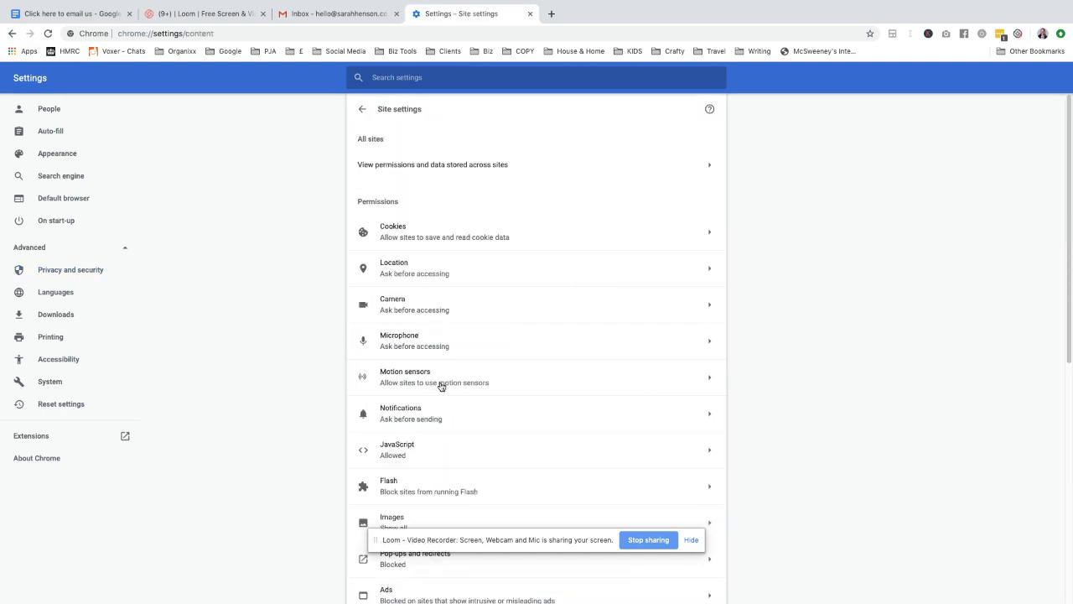
- Turn on the Handlers setting so sites can ask to become default protocol handlers, then start a new tab
scroll(479, 400, down, 3)
scroll(481, 399, down, 2)
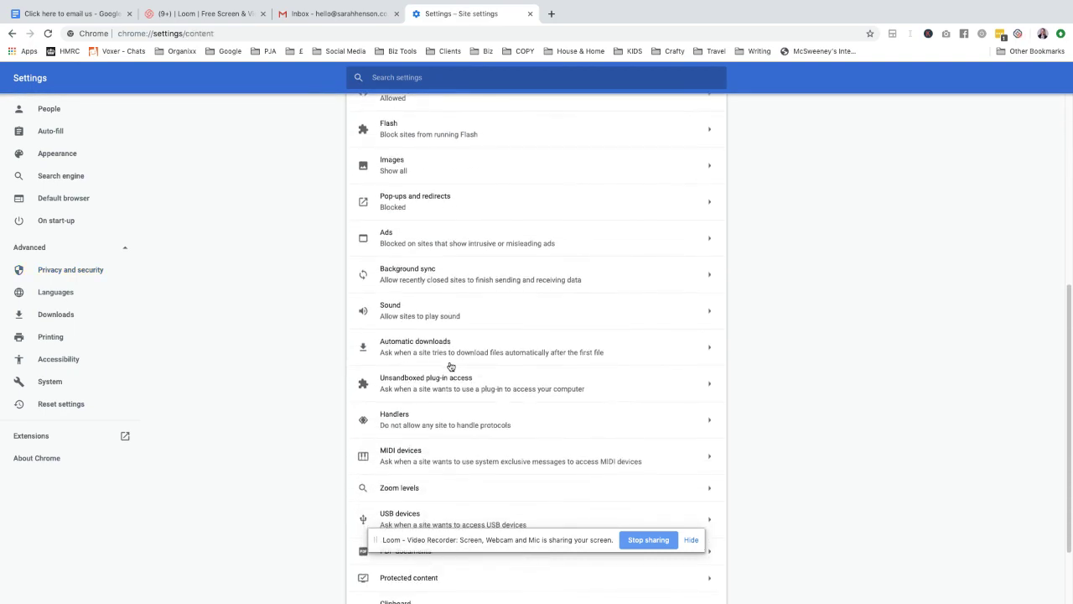
click(420, 419)
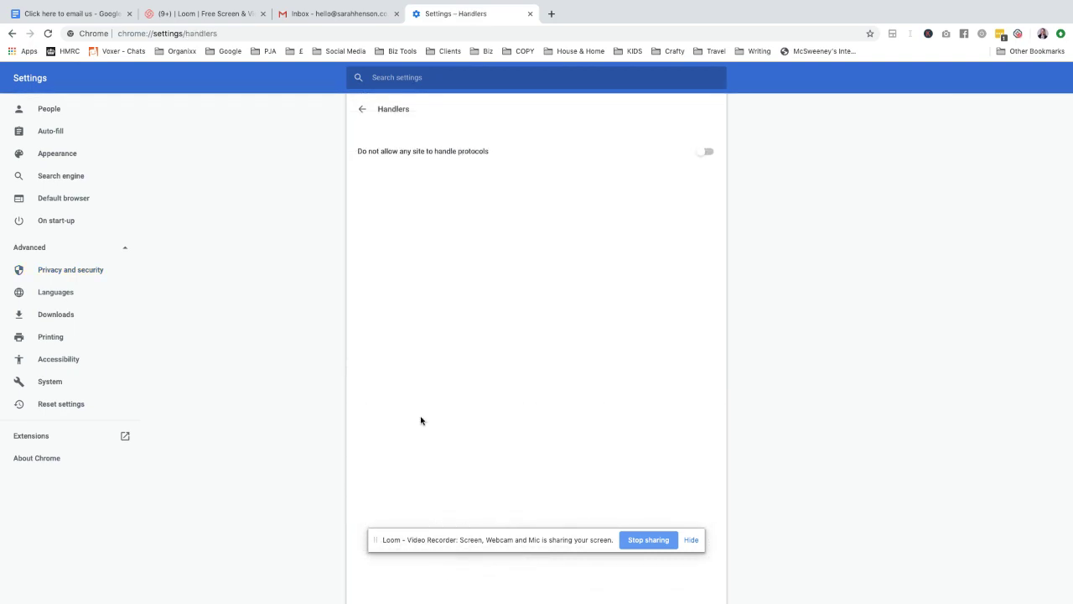
click(362, 109)
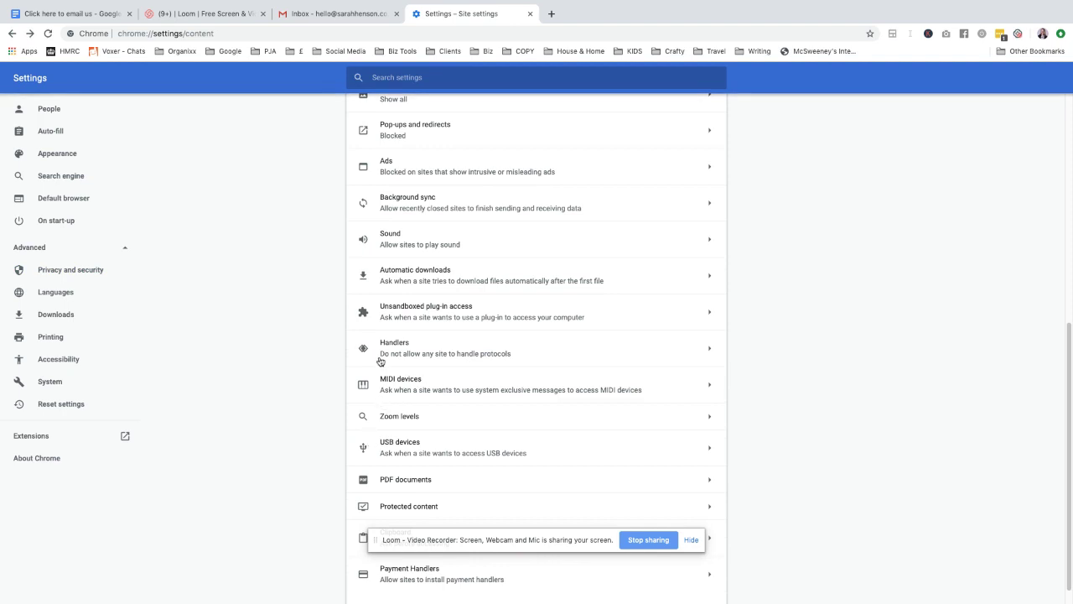
click(644, 355)
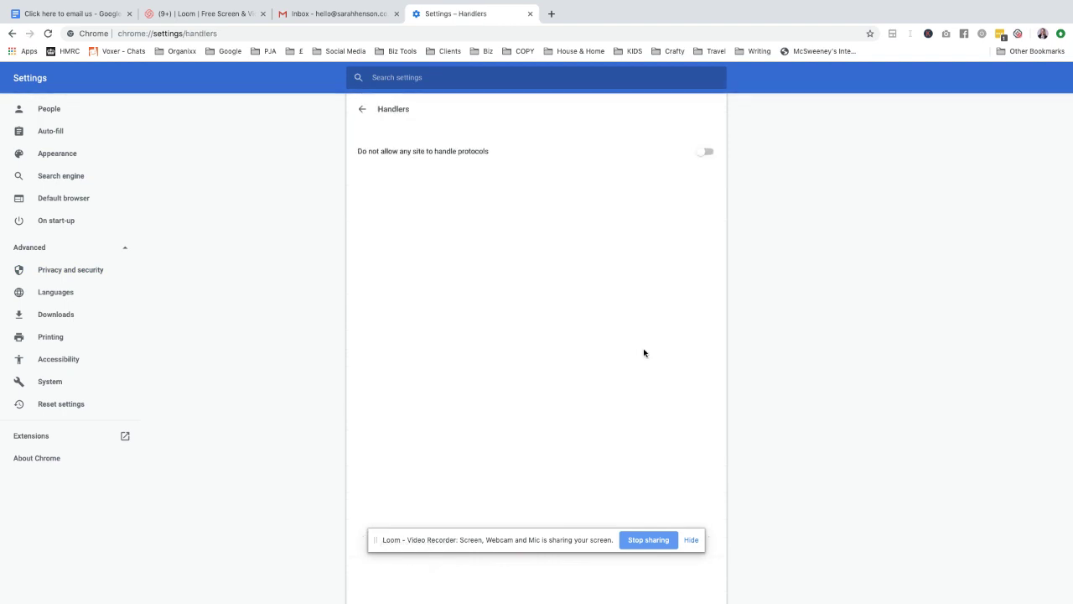
click(708, 152)
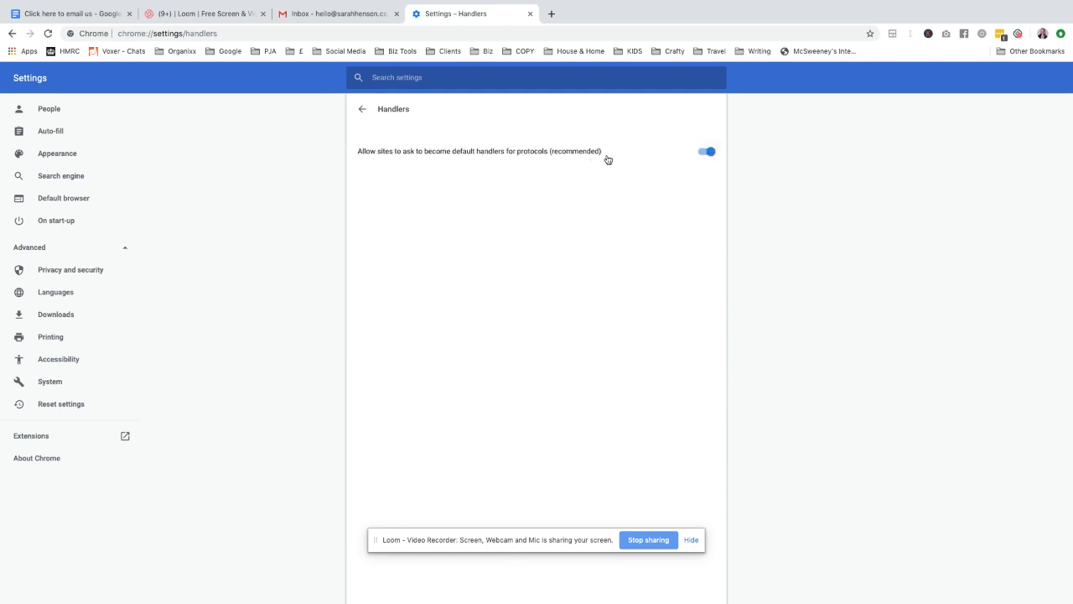
click(551, 14)
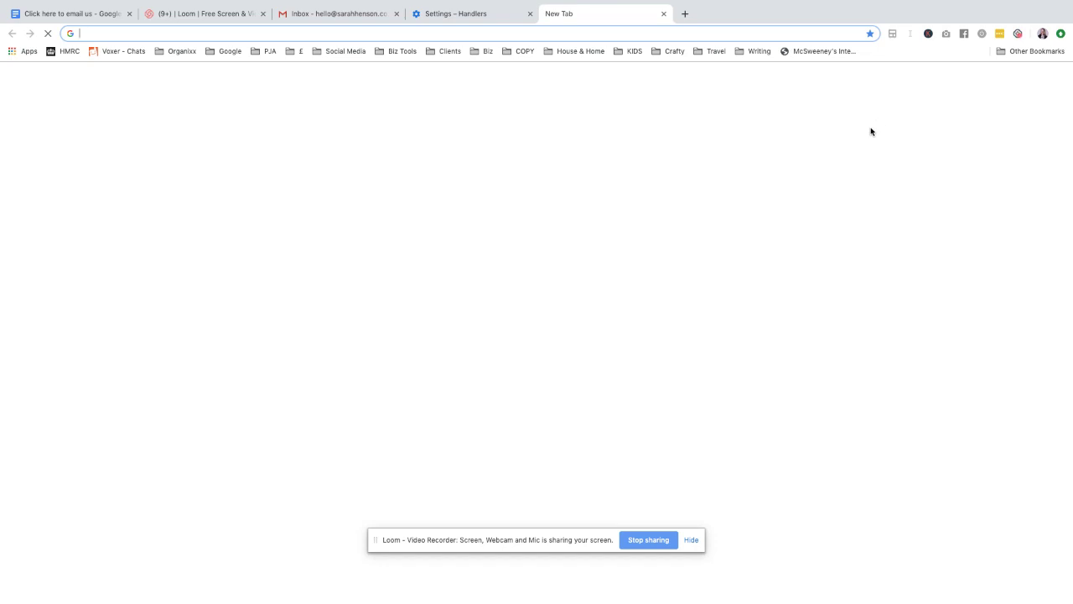
- Load the Gmail inbox from the new tab page
click(465, 15)
click(577, 20)
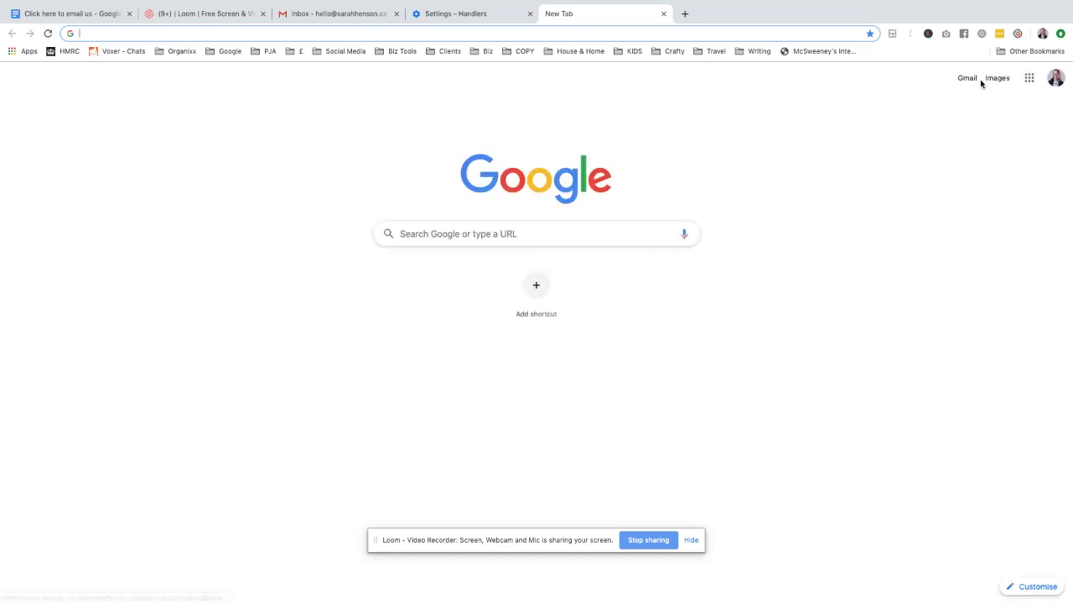
click(970, 80)
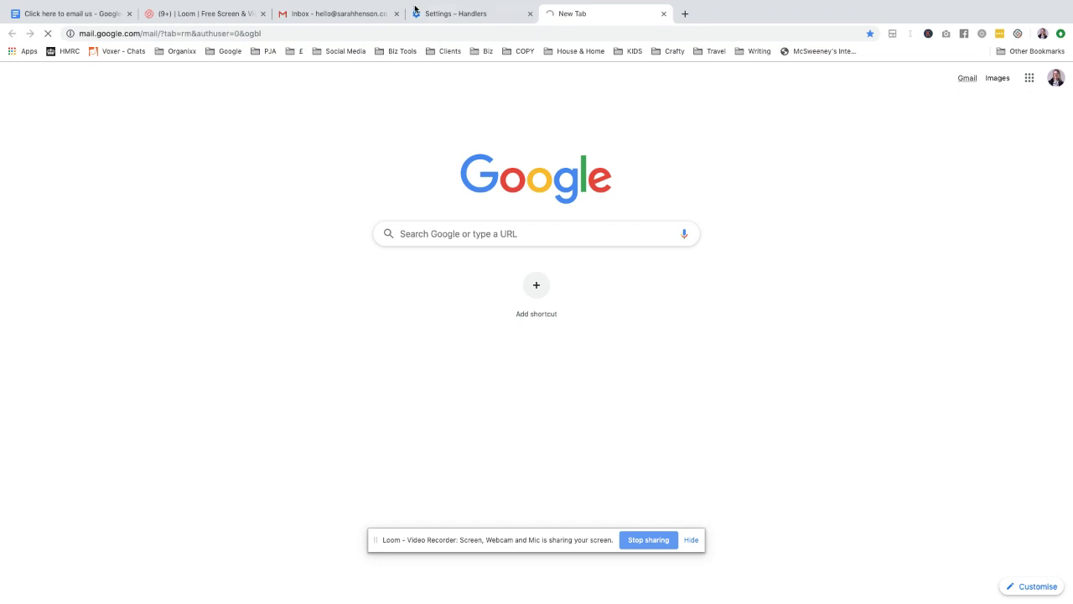
mouse_move(458, 4)
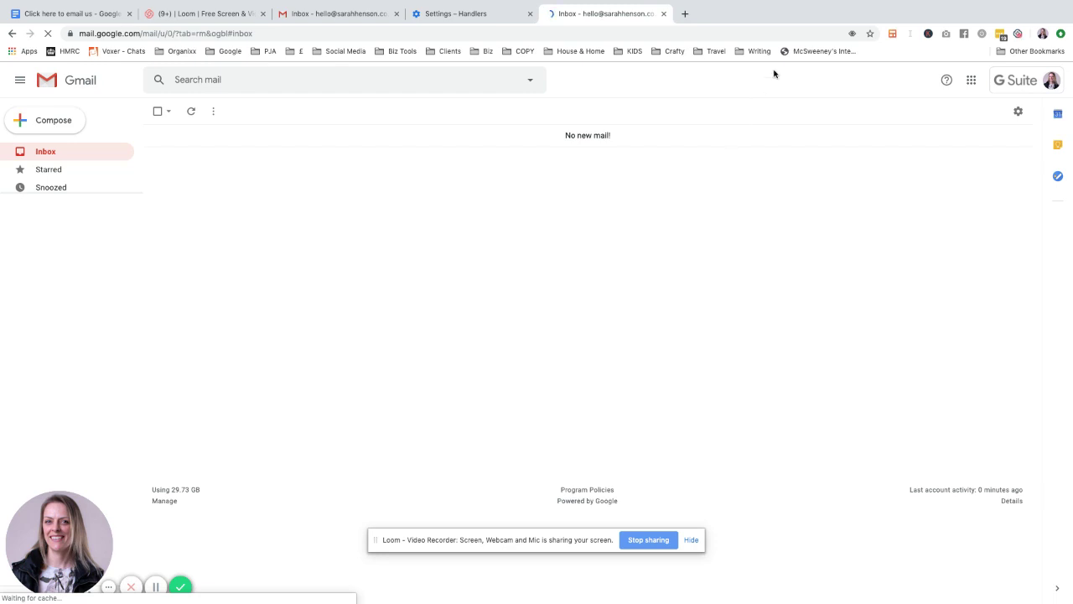
- Allow mail.google.com to open all email links and confirm with Done
click(852, 36)
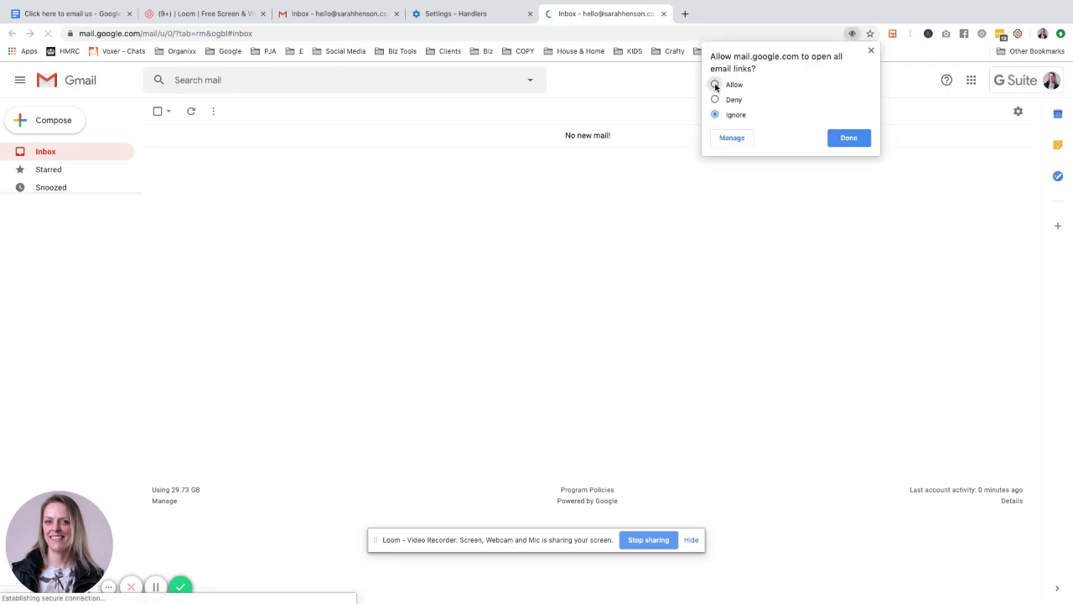
click(715, 85)
click(849, 141)
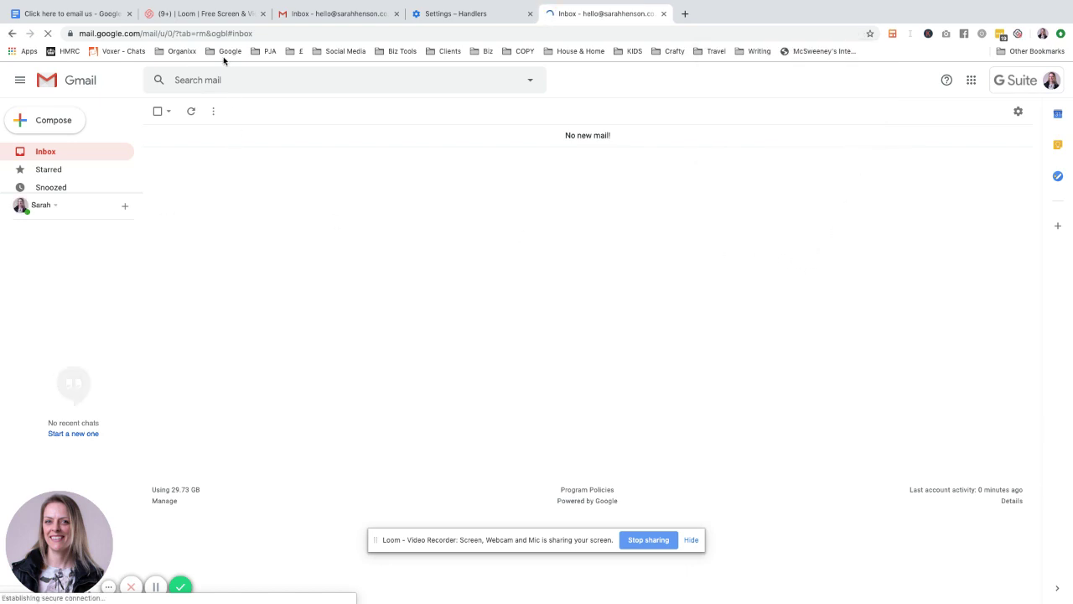
- Follow the document's 'Click here to email us' link through its Send to option
click(82, 16)
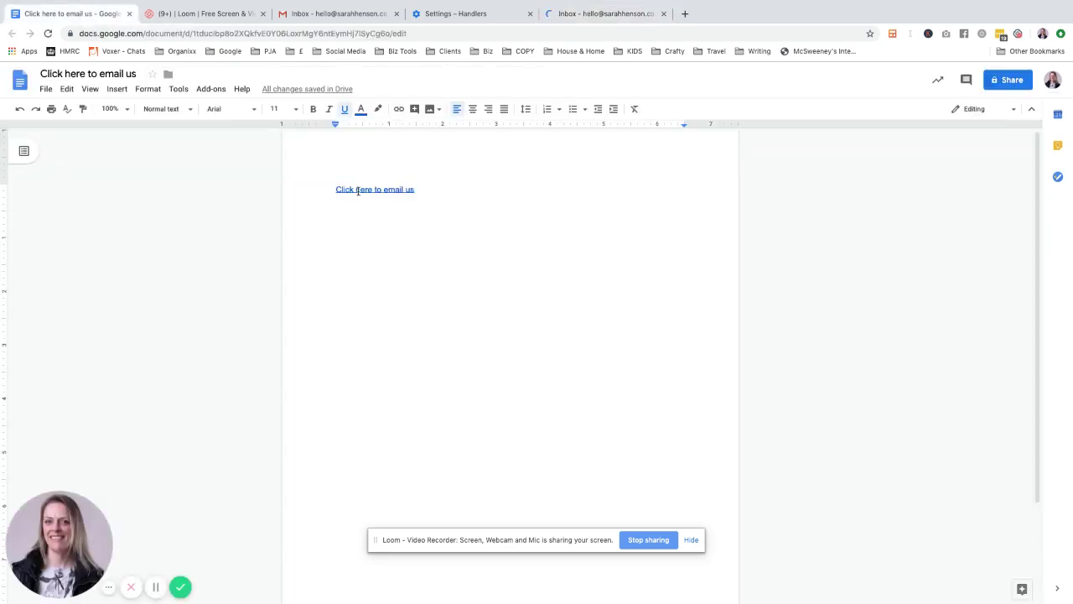
click(395, 189)
click(394, 208)
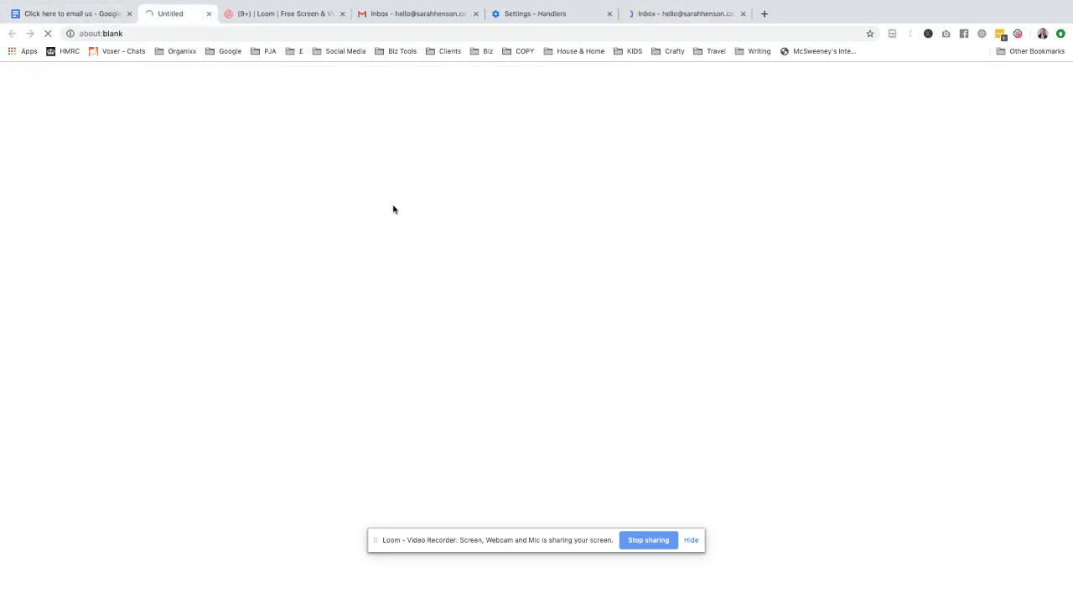